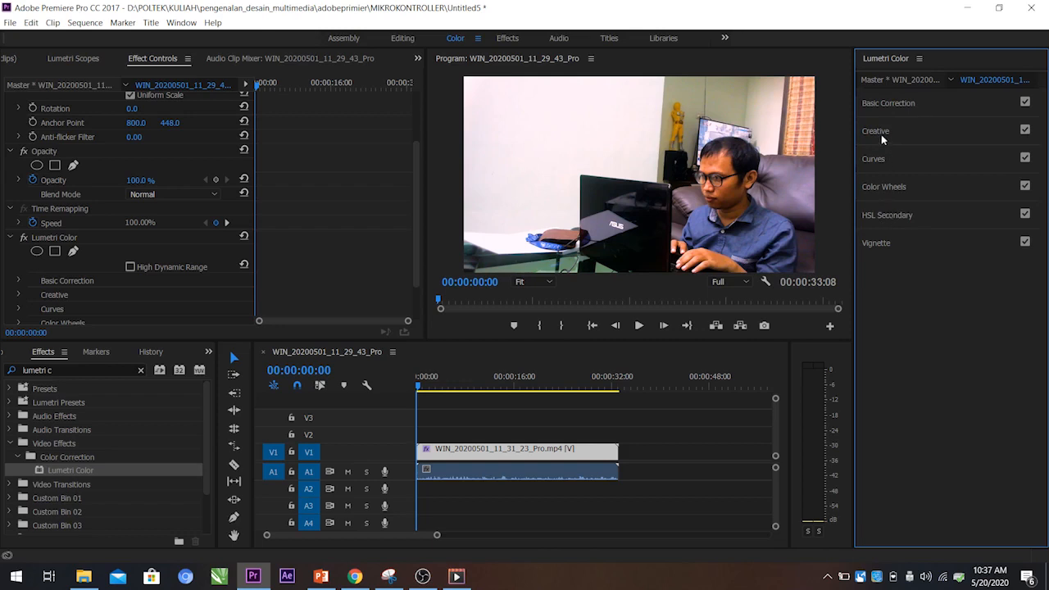
In the Creative adjustments of the clip's Lumetri Color effect, set Faded Film to 5.4 and Sharpen to 7.1
left_click(881, 135)
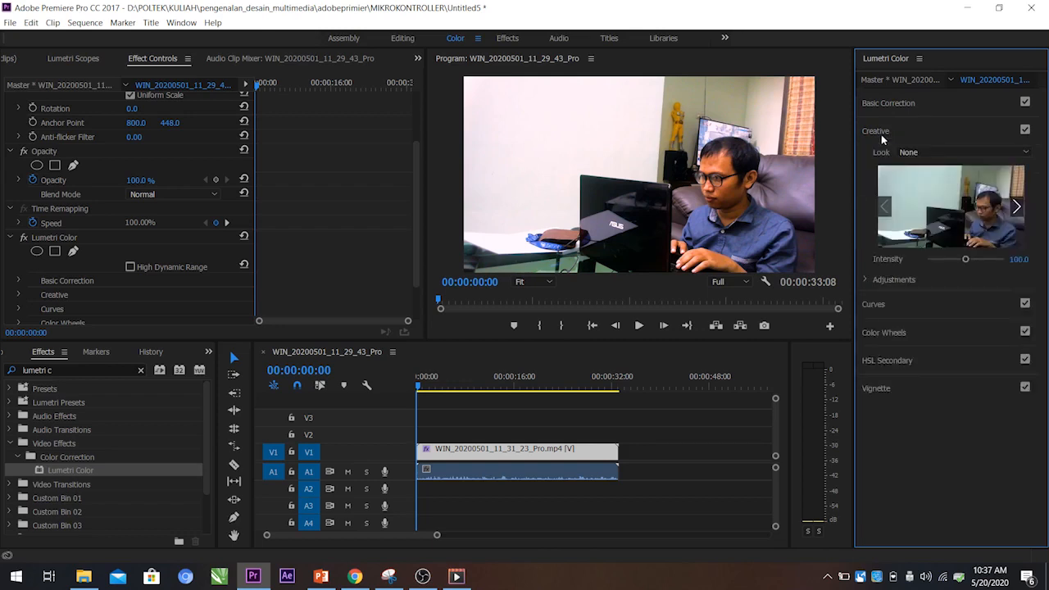
left_click(865, 281)
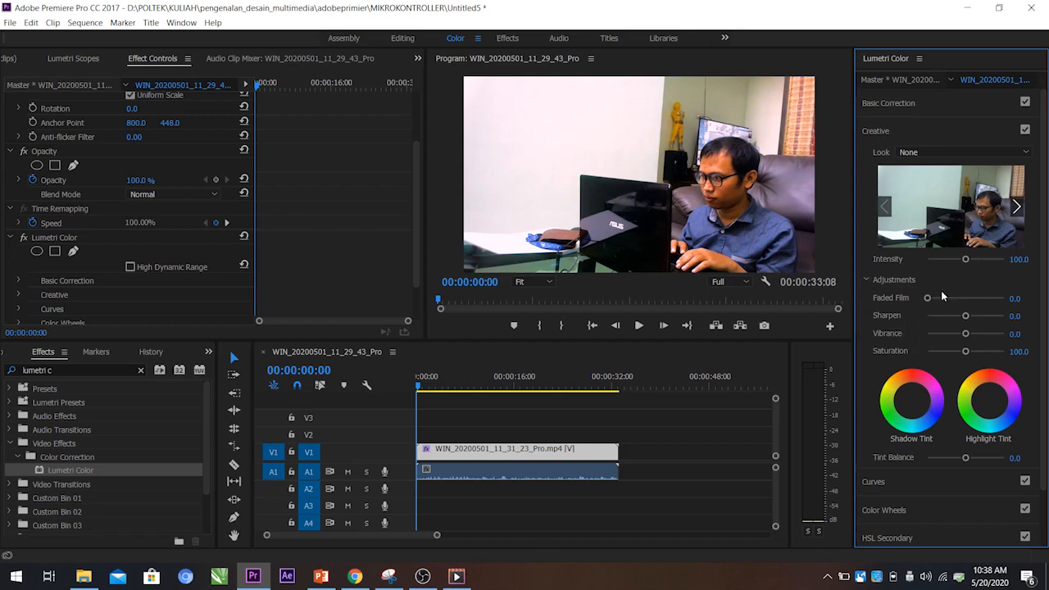
mouse_move(941, 297)
left_mouse_down()
mouse_move(975, 301)
mouse_move(931, 299)
left_mouse_up()
mouse_move(973, 316)
left_mouse_down()
mouse_move(989, 319)
mouse_move(970, 318)
left_mouse_up()
left_click(999, 315)
mouse_move(973, 319)
left_mouse_down()
mouse_move(938, 315)
mouse_move(967, 323)
left_mouse_up()
Set the Creative Vibrance to 14.3 and Saturation to 116.1
left_click(992, 332)
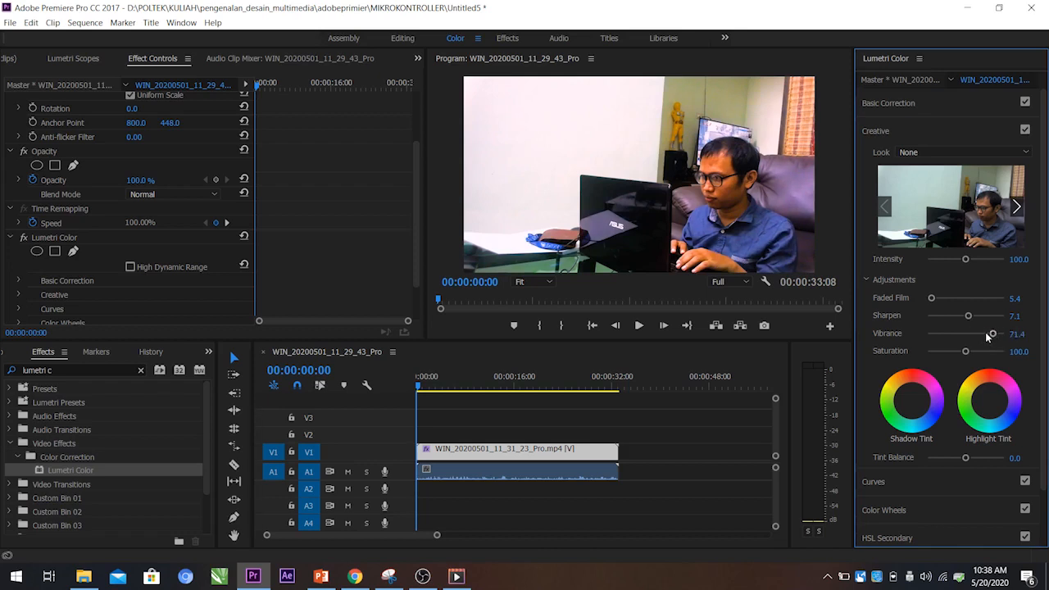
left_click(965, 334)
mouse_move(966, 336)
left_mouse_down()
mouse_move(952, 338)
mouse_move(972, 339)
left_mouse_up()
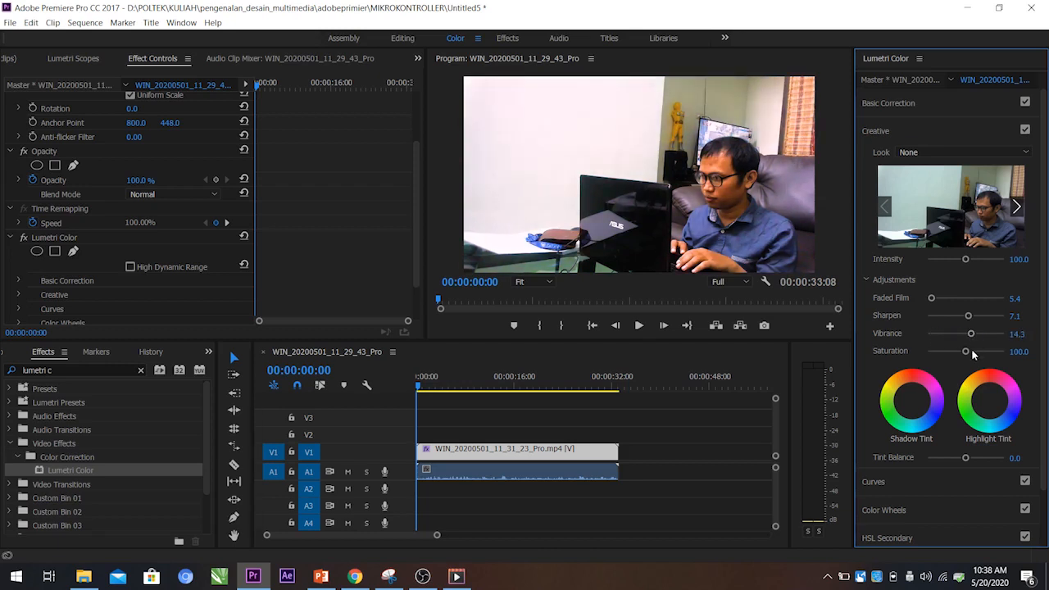
left_click(971, 351)
mouse_move(979, 352)
left_mouse_down()
mouse_move(997, 352)
mouse_move(946, 351)
mouse_move(972, 354)
left_mouse_up()
Try several Creative Tint Balance values on both sides of zero, ending at -14.3
left_click(952, 459)
left_click(967, 460)
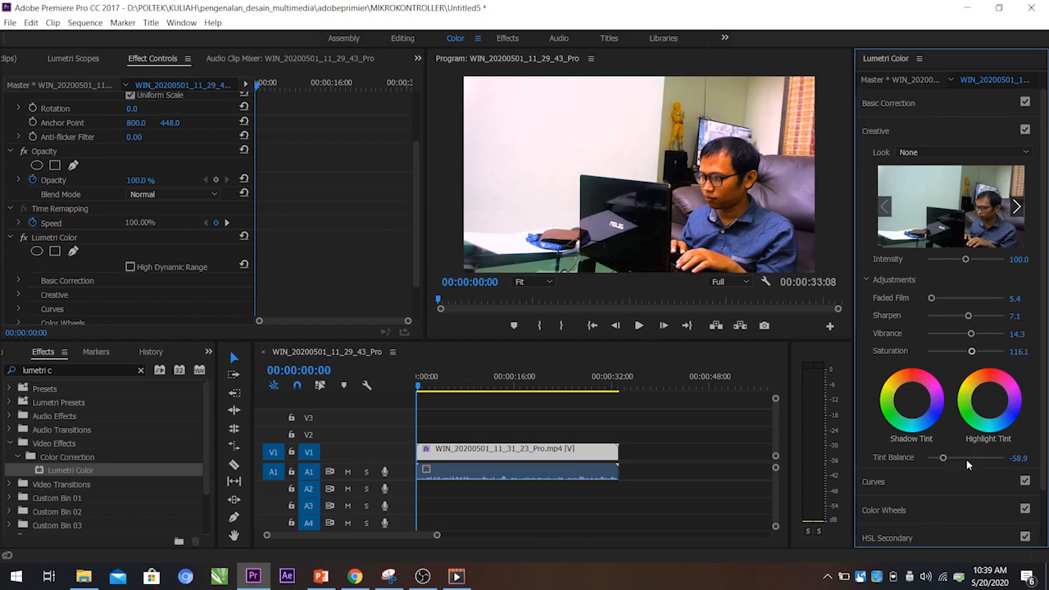
left_click(975, 460)
left_click(990, 460)
left_click(960, 457)
Try a blue-violet and a teal-green Shadow Tint, resetting the shadow wheel to neutral after each
left_click_drag(912, 402, 935, 413)
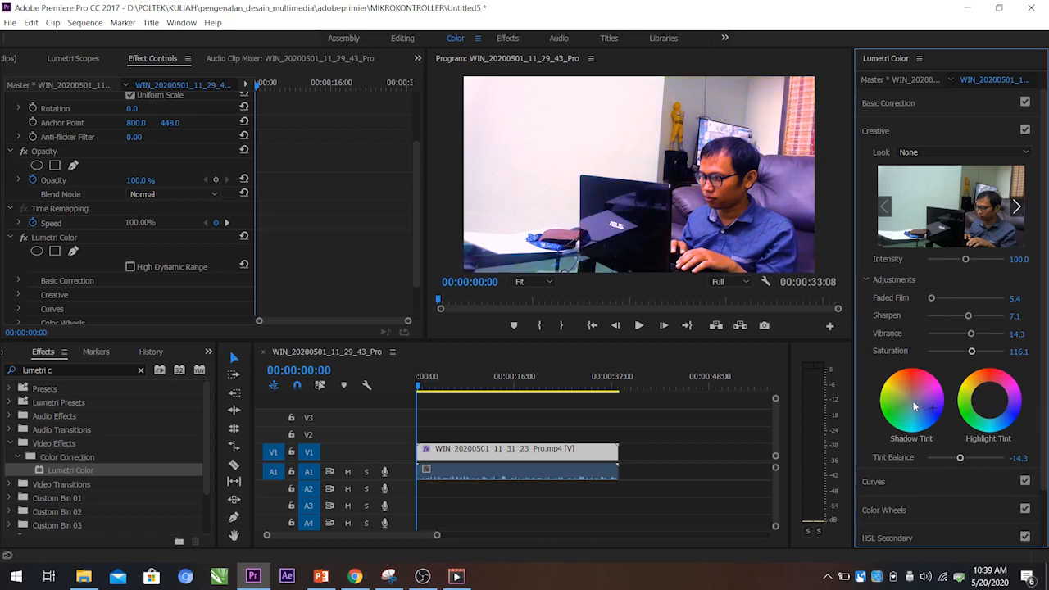
double_click(914, 405)
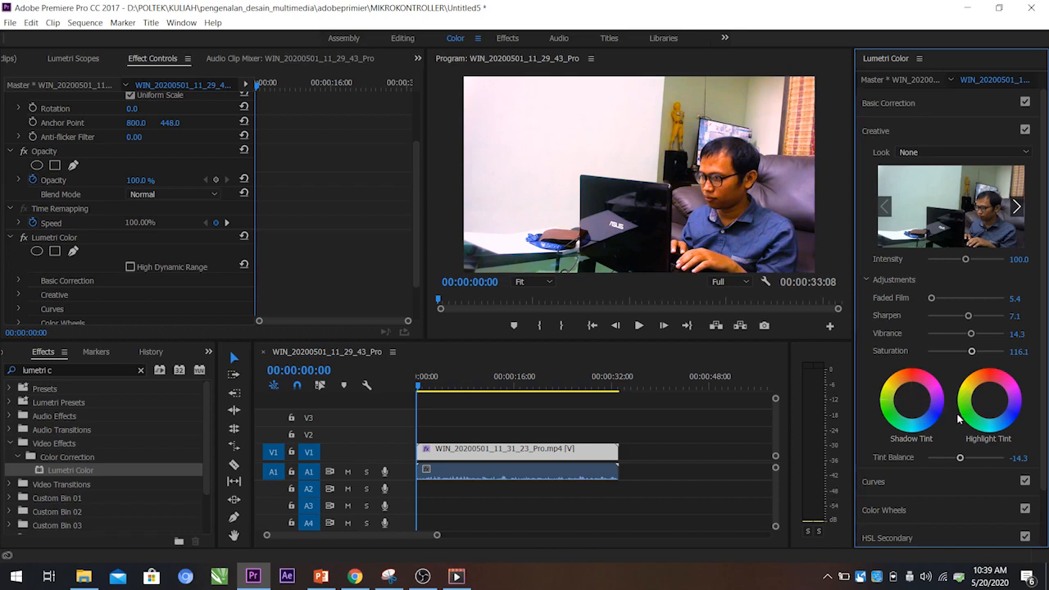
left_click_drag(987, 410, 991, 404)
left_click_drag(899, 414, 897, 413)
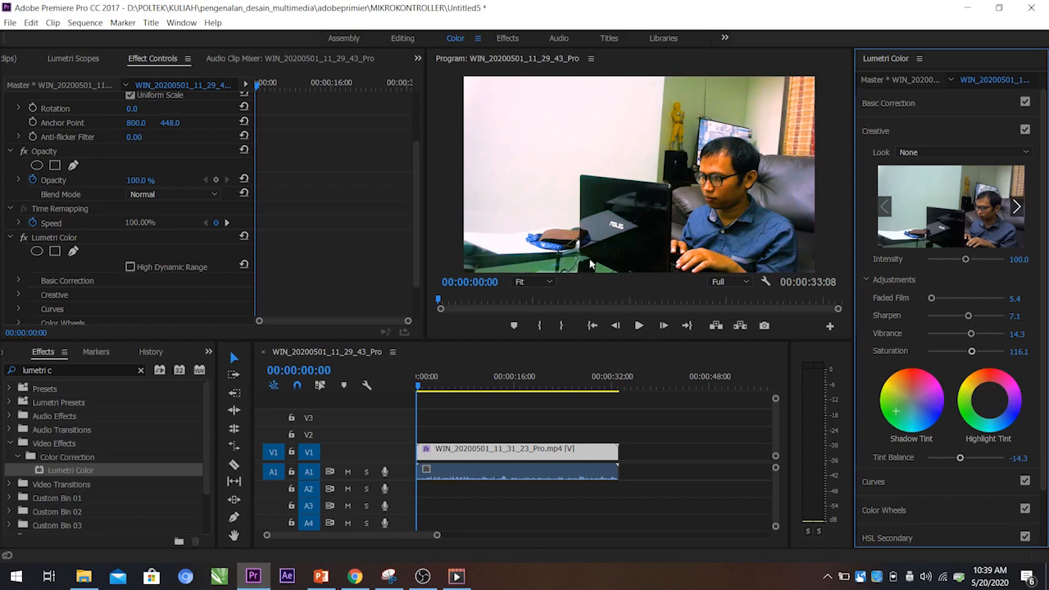
double_click(935, 402)
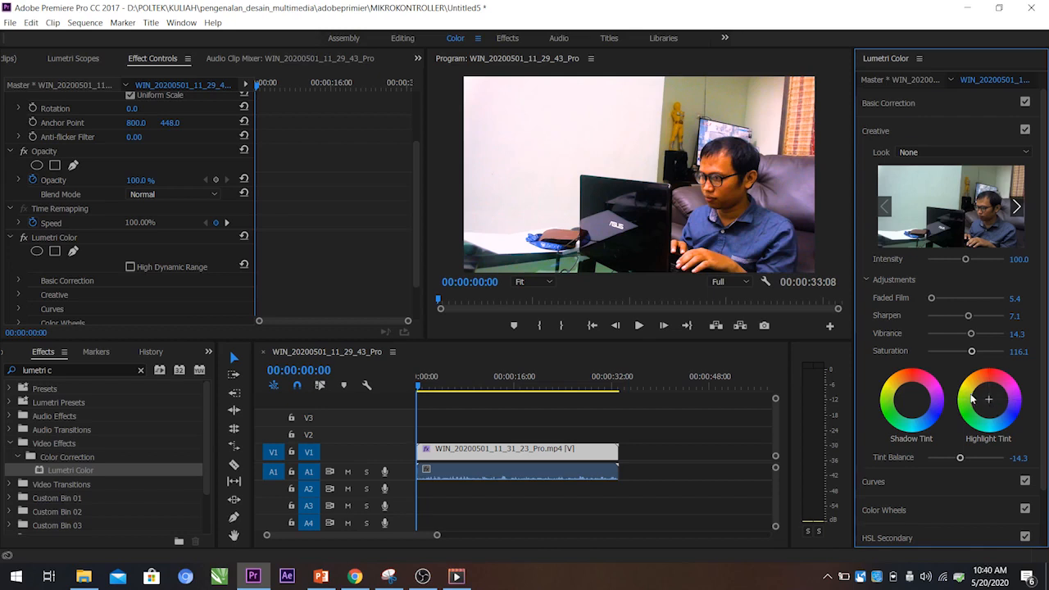
Try a blue-violet and a red Highlight Tint, undoing each one
left_click(1011, 415)
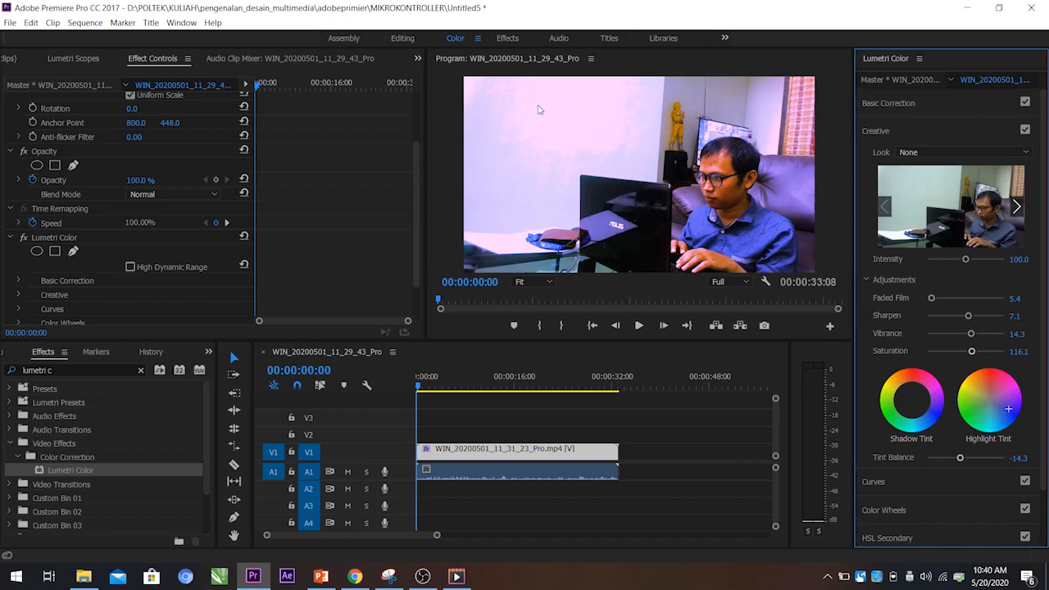
key("ctrl+z")
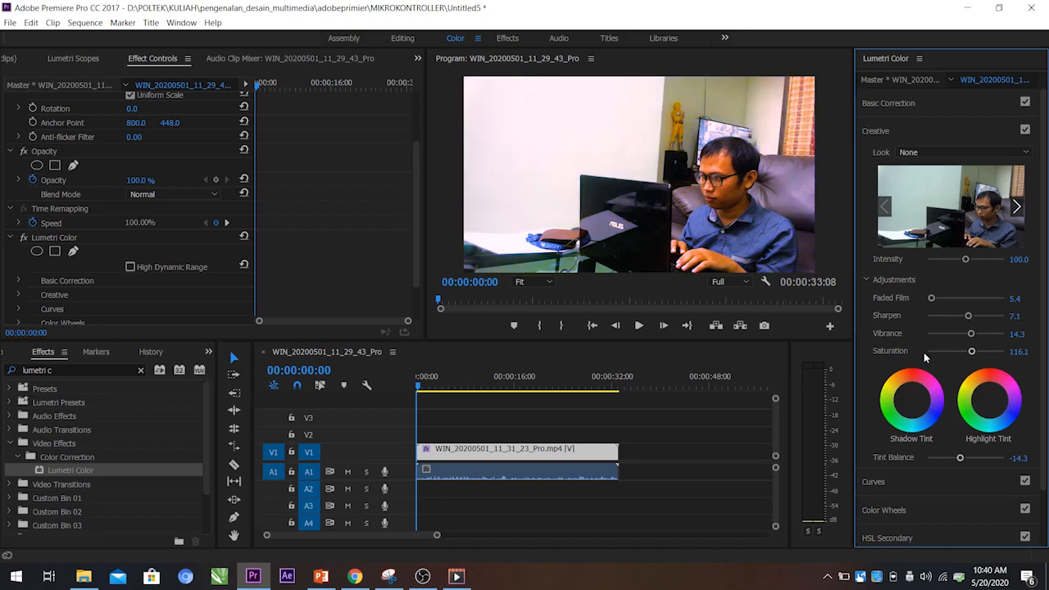
left_click(994, 377)
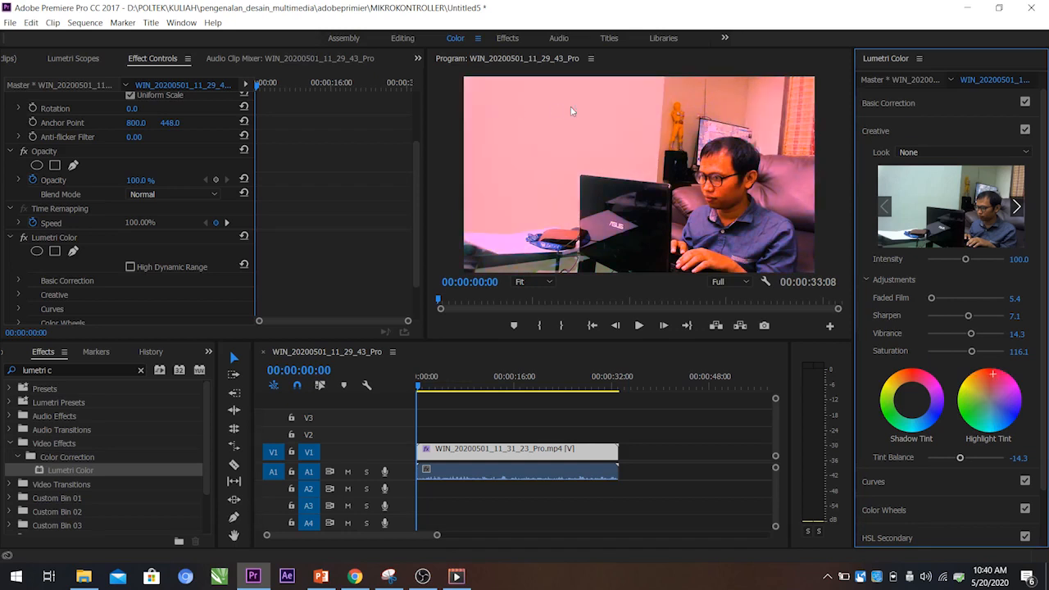
key("ctrl+z")
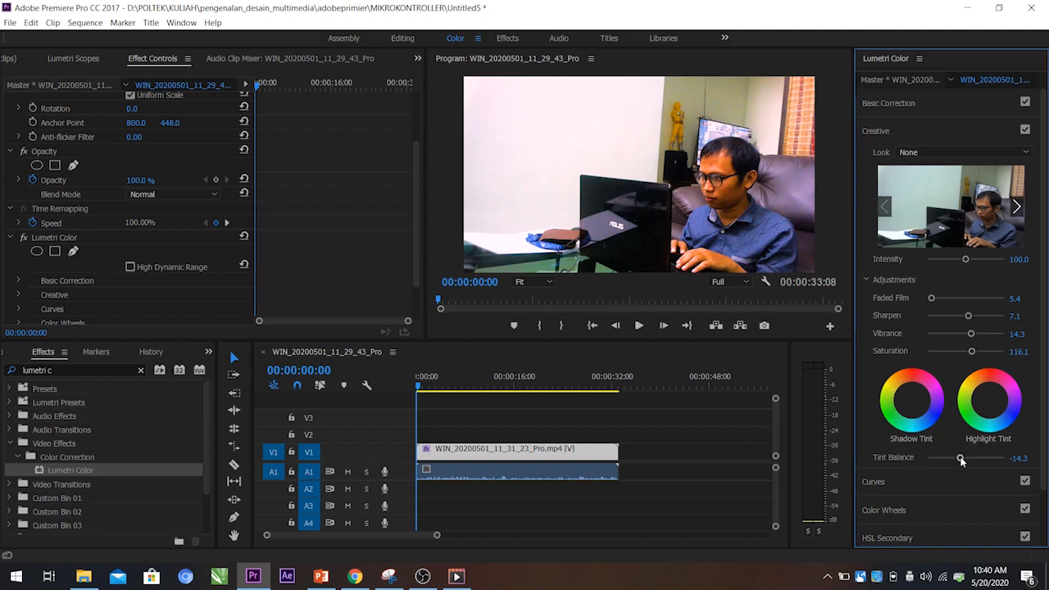
Move the Tint Balance back to around its midpoint and collapse the Creative section
mouse_move(978, 456)
left_mouse_down()
mouse_move(934, 460)
mouse_move(965, 463)
left_mouse_up()
left_click(889, 132)
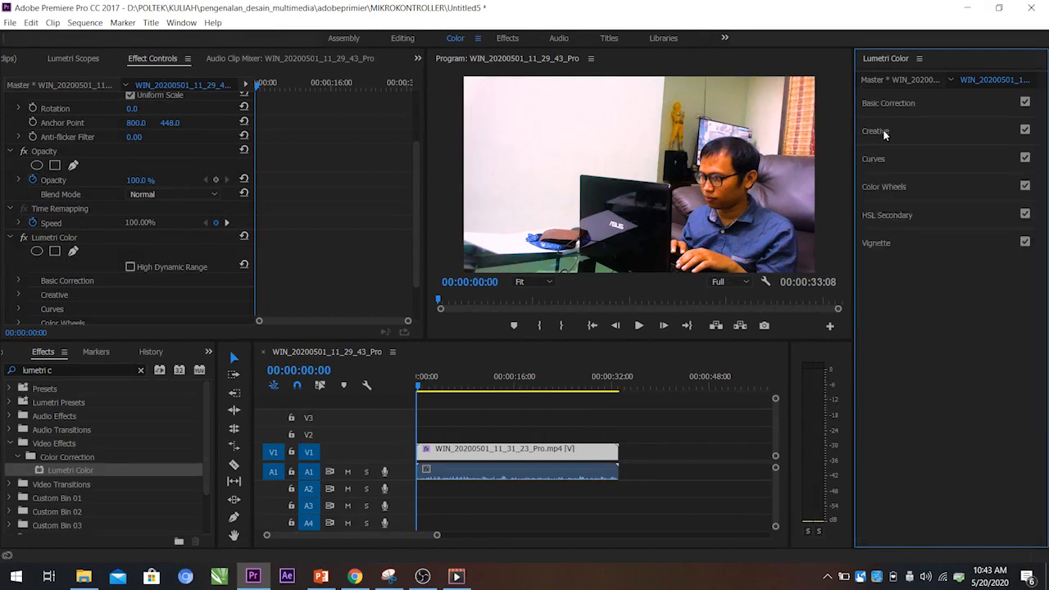
Expand Curves and add three control points to the white RGB curve, at the shadows, midtones and highlights
left_click(885, 161)
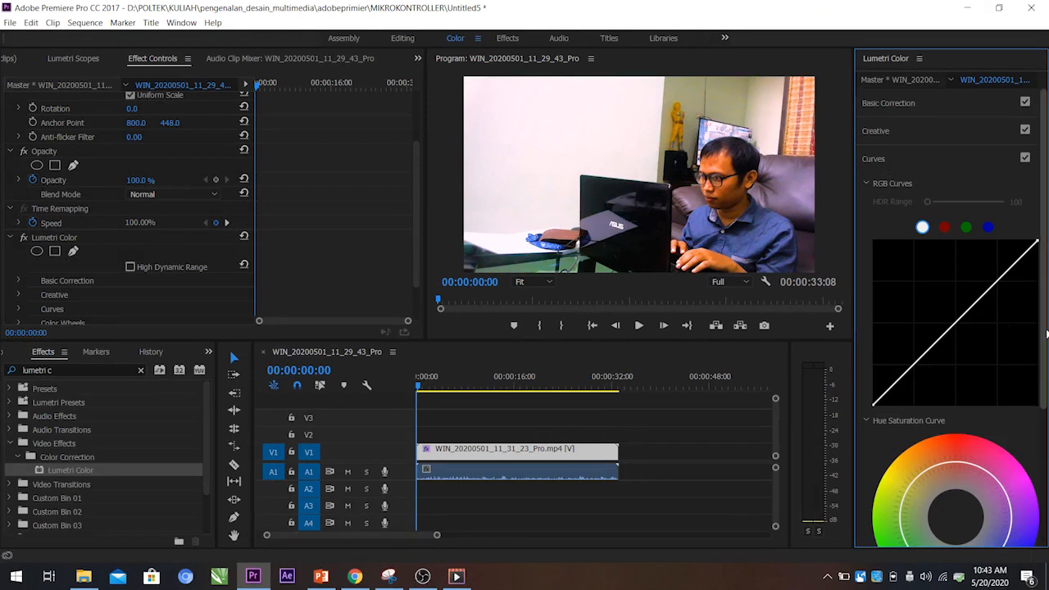
left_click_drag(1046, 334, 1045, 300)
mouse_move(1044, 300)
left_mouse_down()
mouse_move(1045, 381)
mouse_move(1044, 302)
mouse_move(1044, 316)
left_mouse_up()
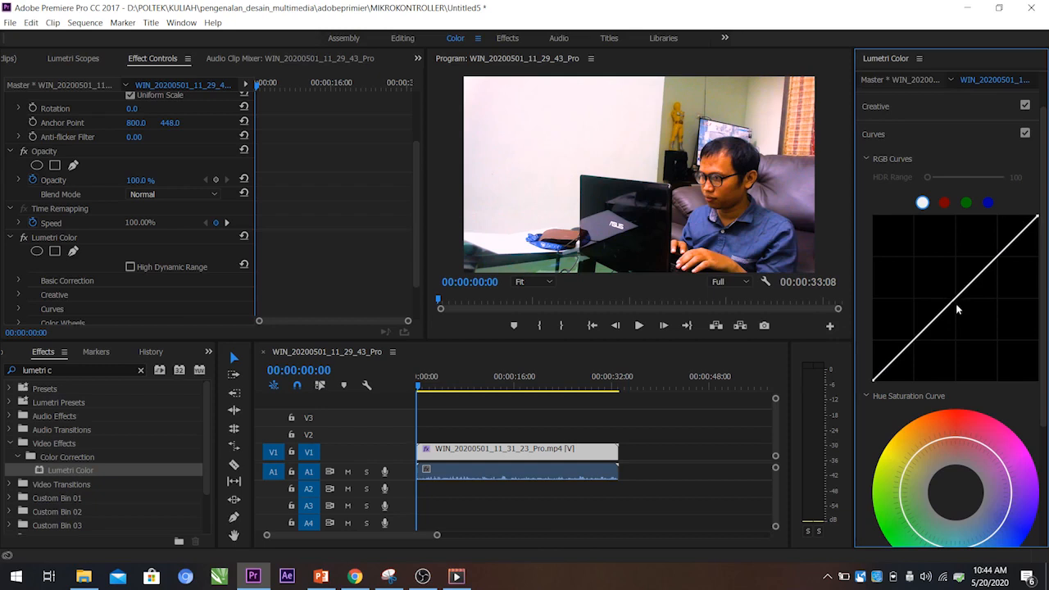
left_click(900, 353)
left_click(1012, 243)
left_click(956, 296)
Try raising the highlights and lifting the shadows on the white RGB curve, restoring the straight three-point line after each try
left_click_drag(1012, 244, 996, 233)
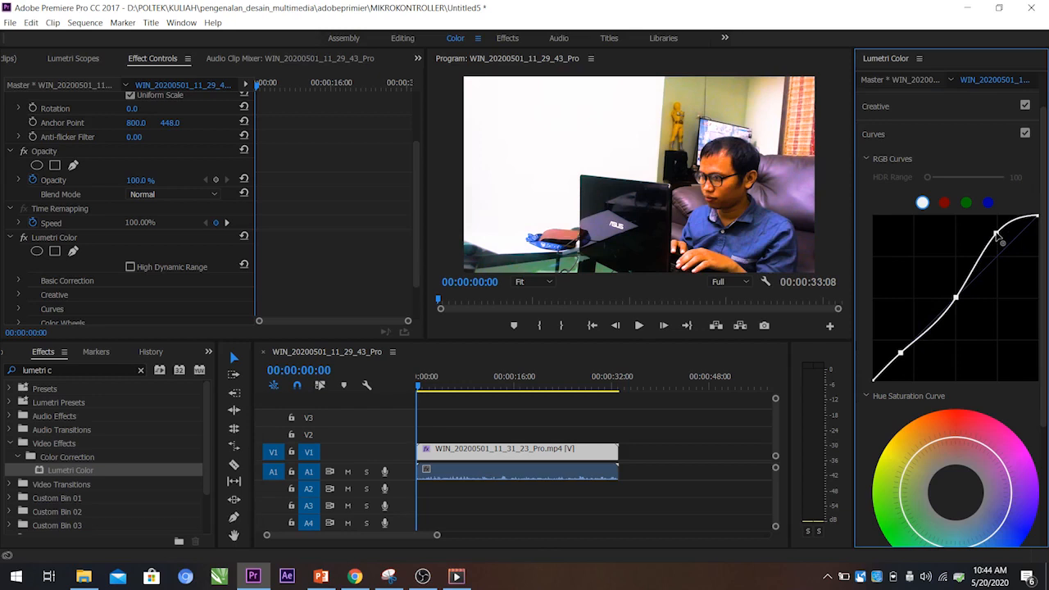
key("ctrl+z")
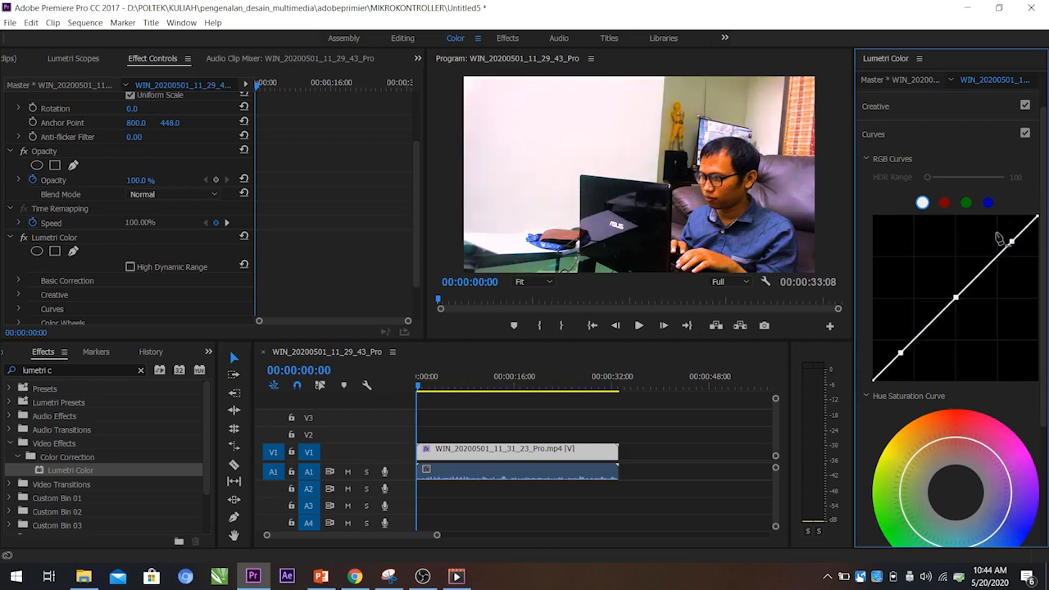
left_click_drag(902, 352, 893, 329)
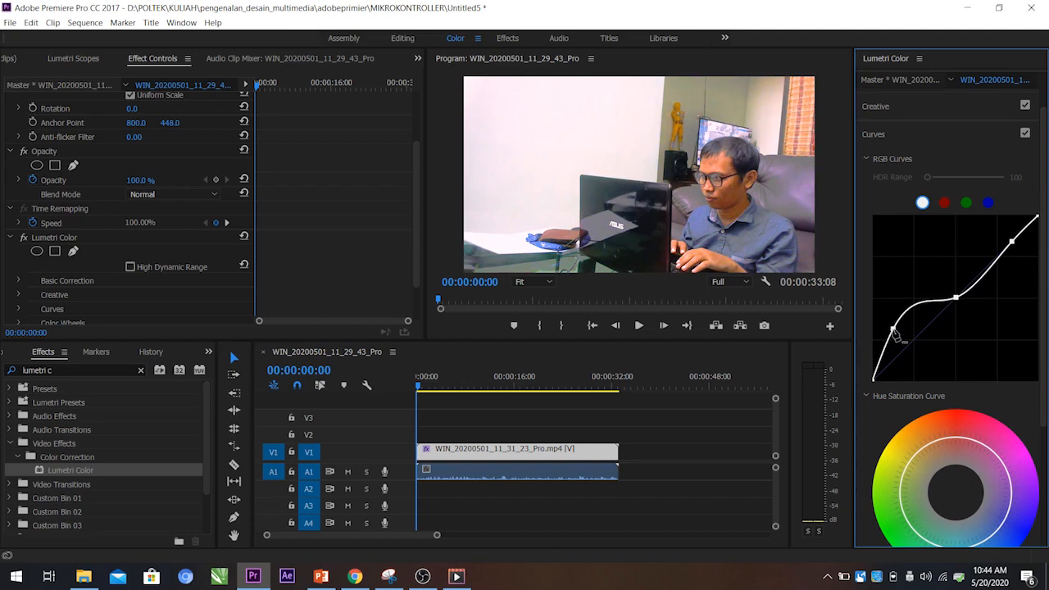
double_click(894, 331)
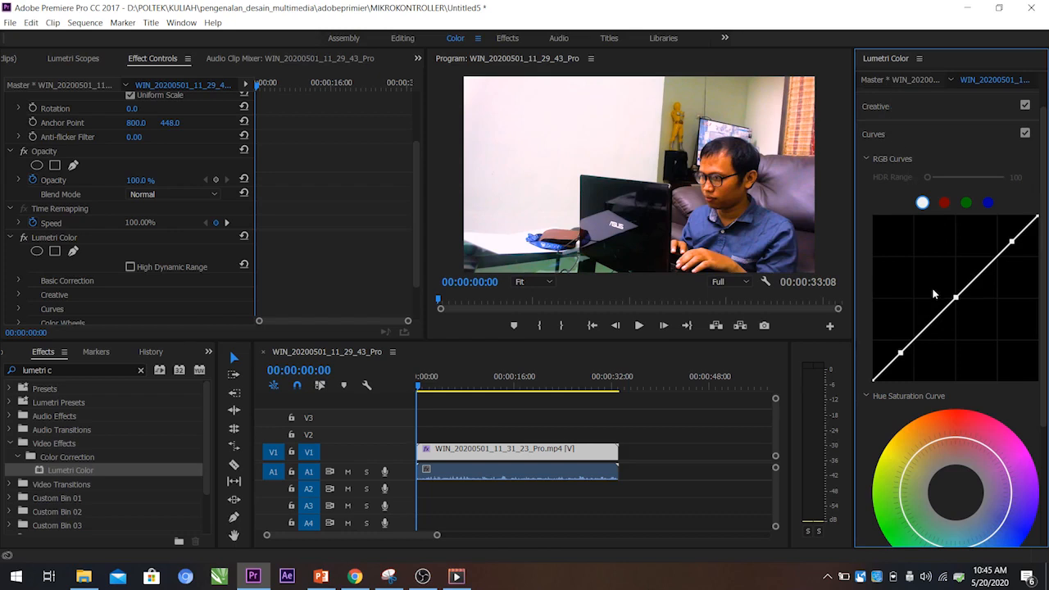
left_click_drag(1011, 243, 1012, 219)
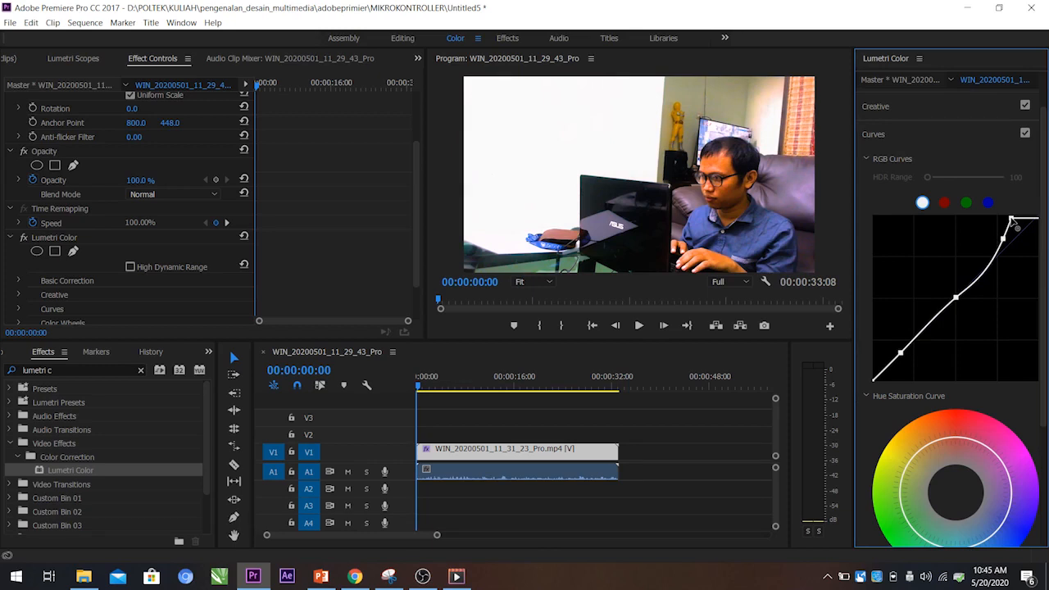
double_click(1012, 221)
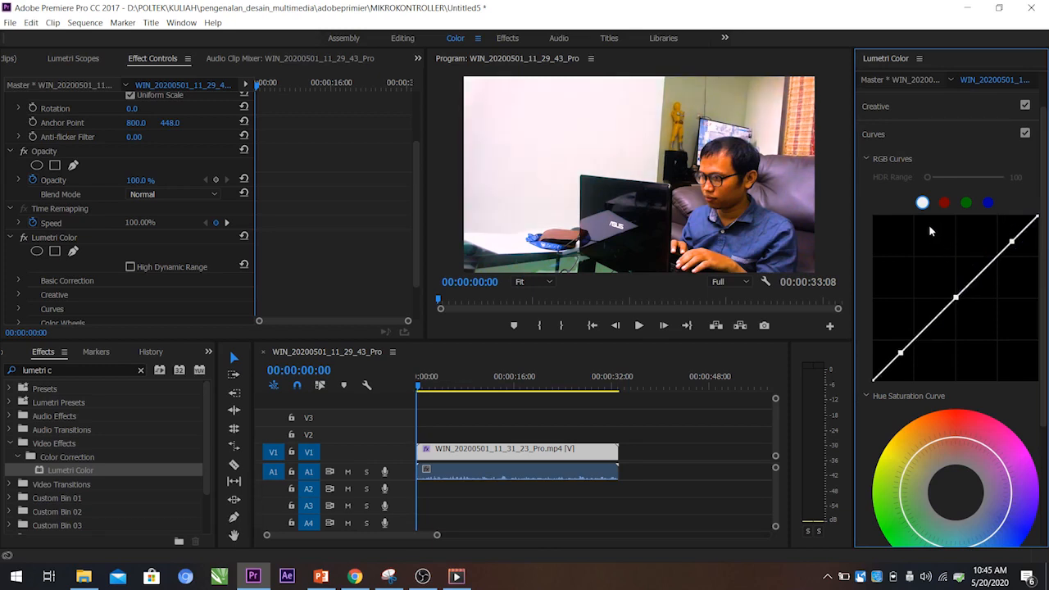
Shape the red RGB curve into an S with raised highlights, a slightly lowered white end, lowered shadows and a midtone point
left_click(944, 204)
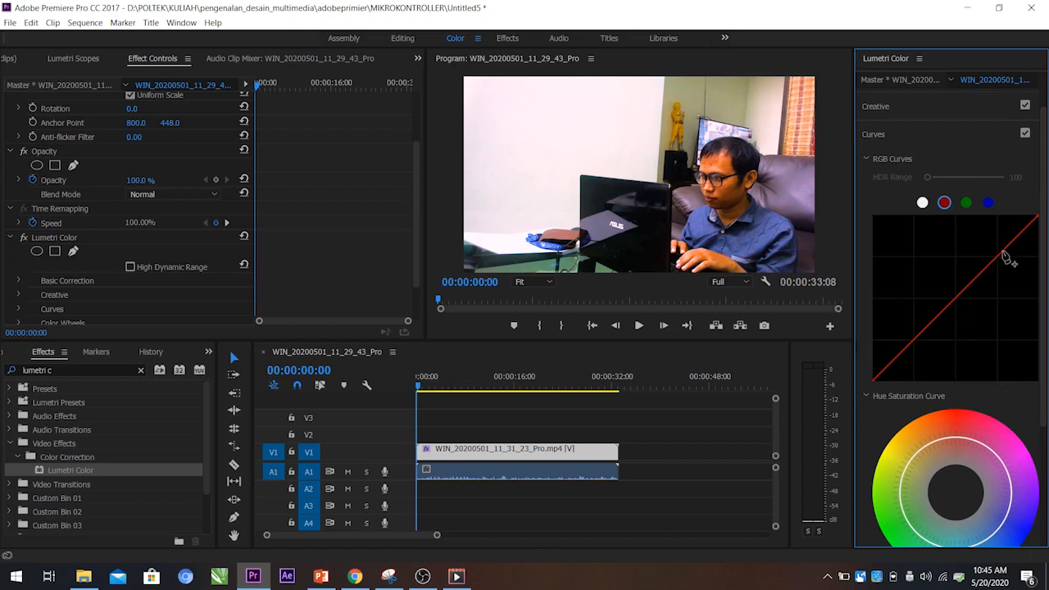
left_click_drag(1001, 252, 991, 246)
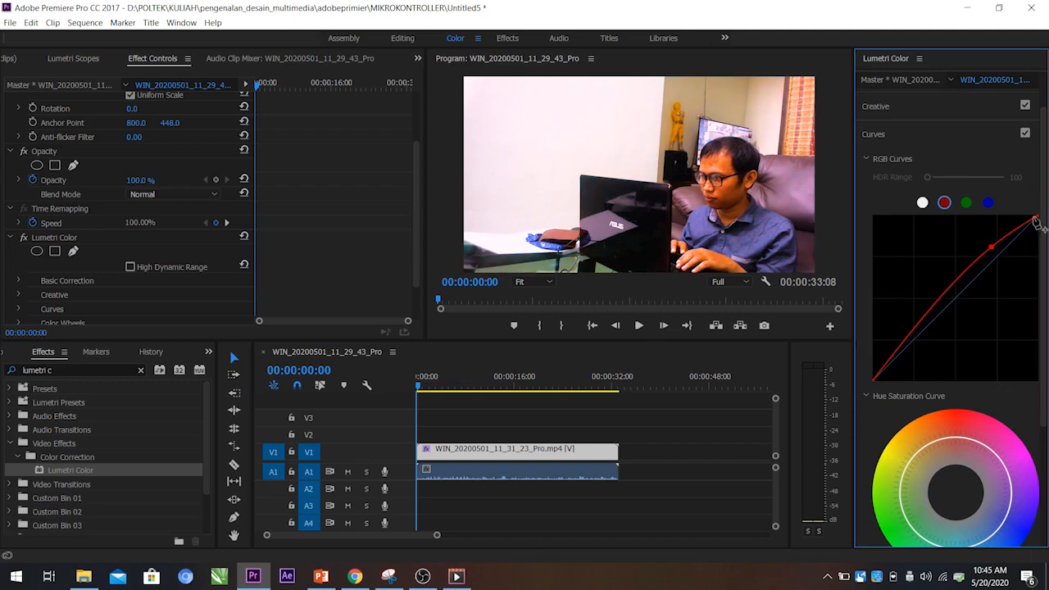
left_click_drag(1037, 216, 1034, 226)
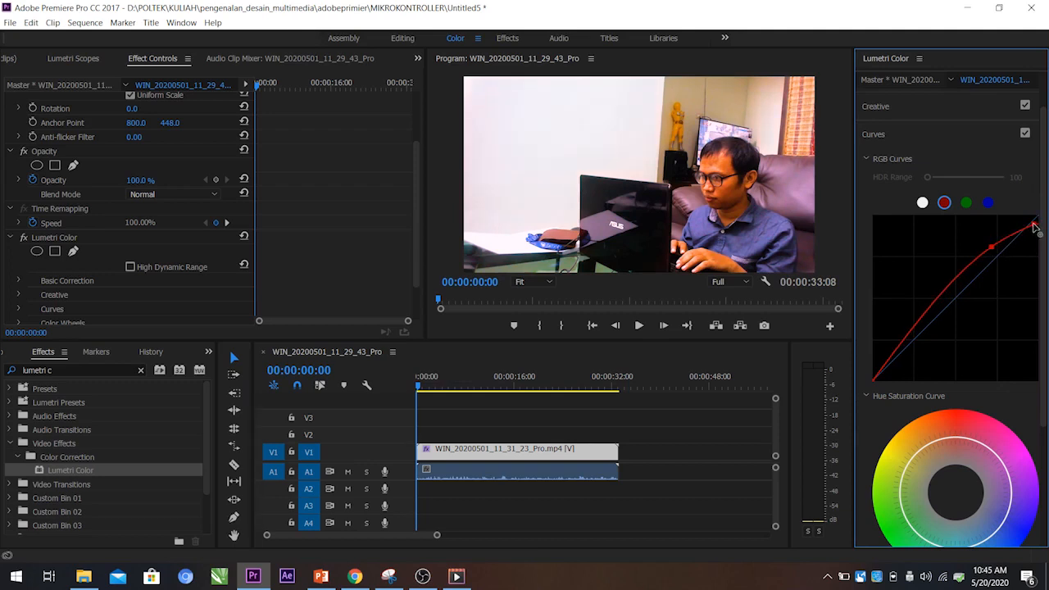
left_click(902, 342)
mouse_move(902, 342)
left_mouse_down()
mouse_move(915, 353)
mouse_move(903, 359)
left_mouse_up()
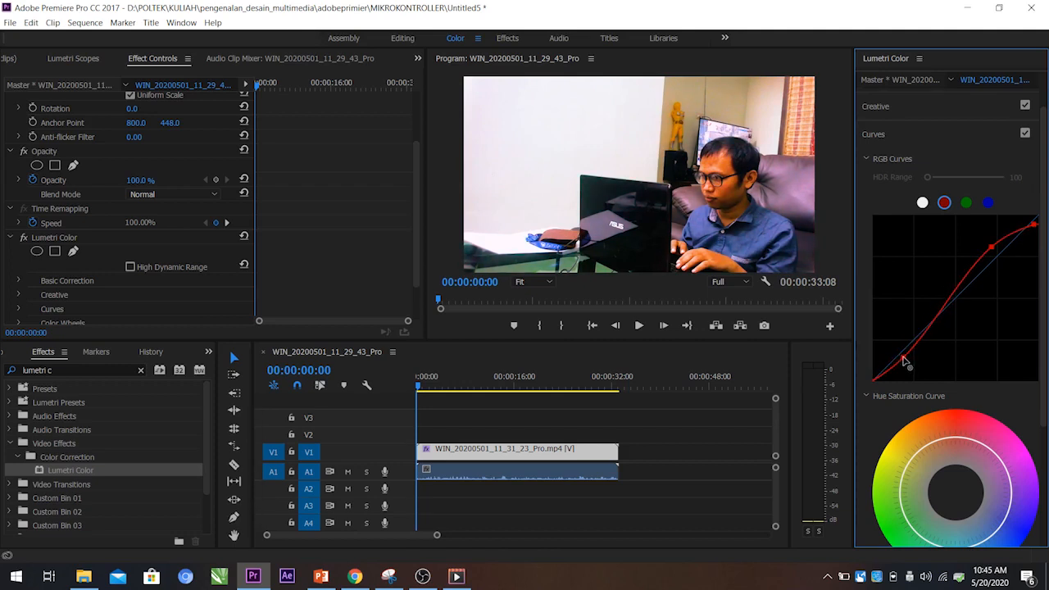
left_click(948, 307)
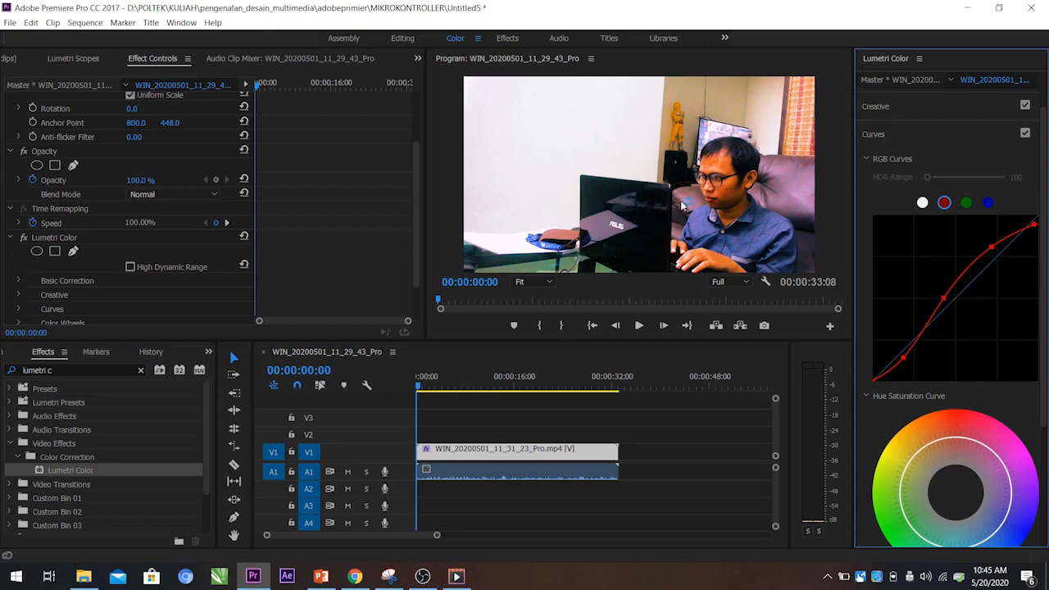
Undo the red curve edits back to a straight line
key("ctrl+z")
key("ctrl+z")
key("ctrl+z")
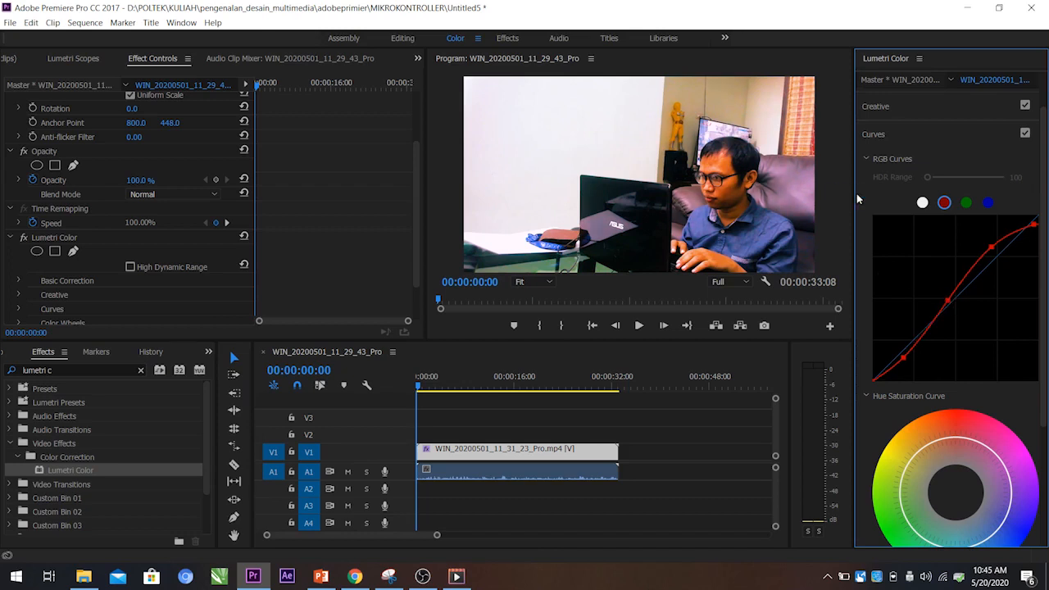
key("ctrl+z")
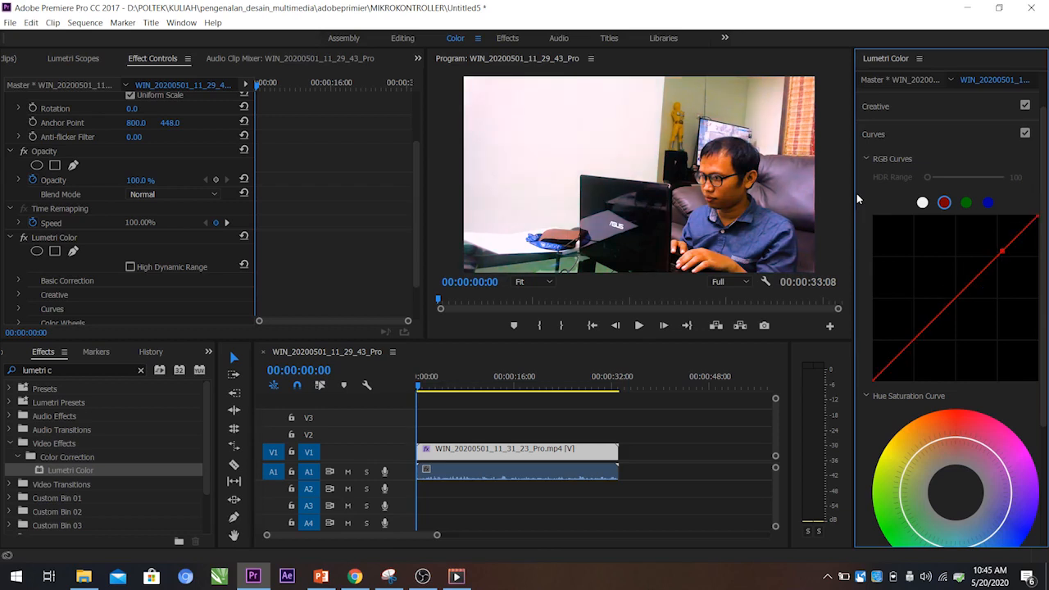
Display the green RGB curve, followed by the blue one
left_click(965, 204)
left_click(988, 203)
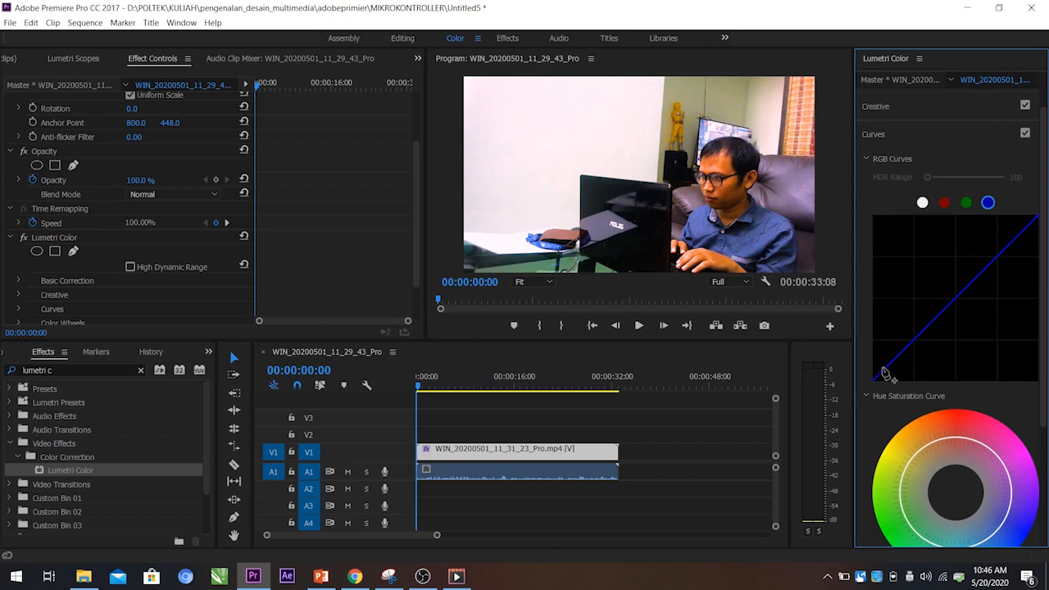
Add control points for the red, yellow, green, cyan, blue and magenta ranges to the Hue Saturation Curve
scroll(1044, 308, "down", 3)
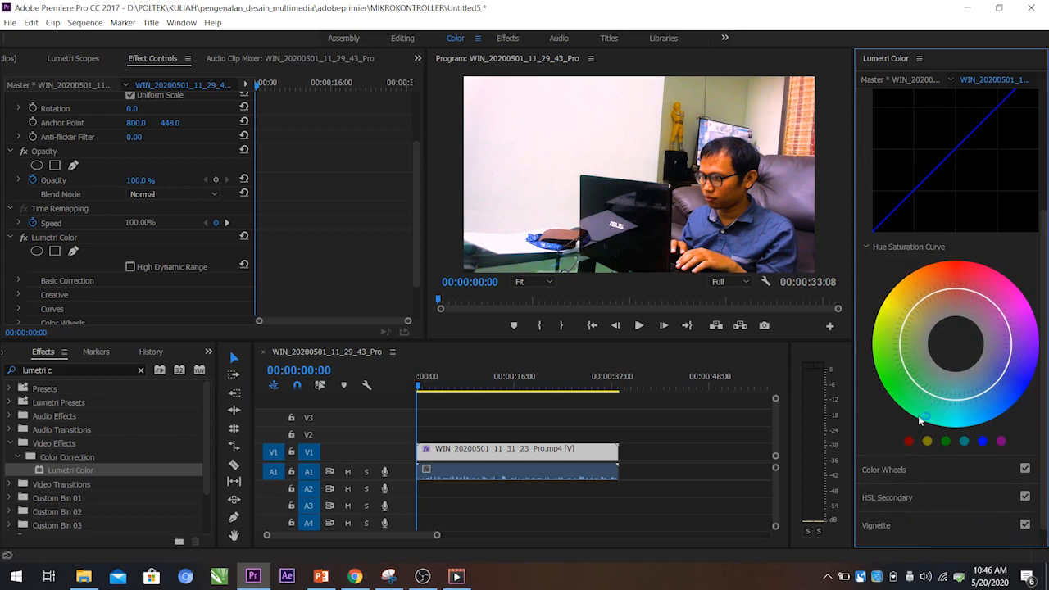
left_click(909, 440)
left_click(927, 440)
left_click(948, 440)
left_click(964, 441)
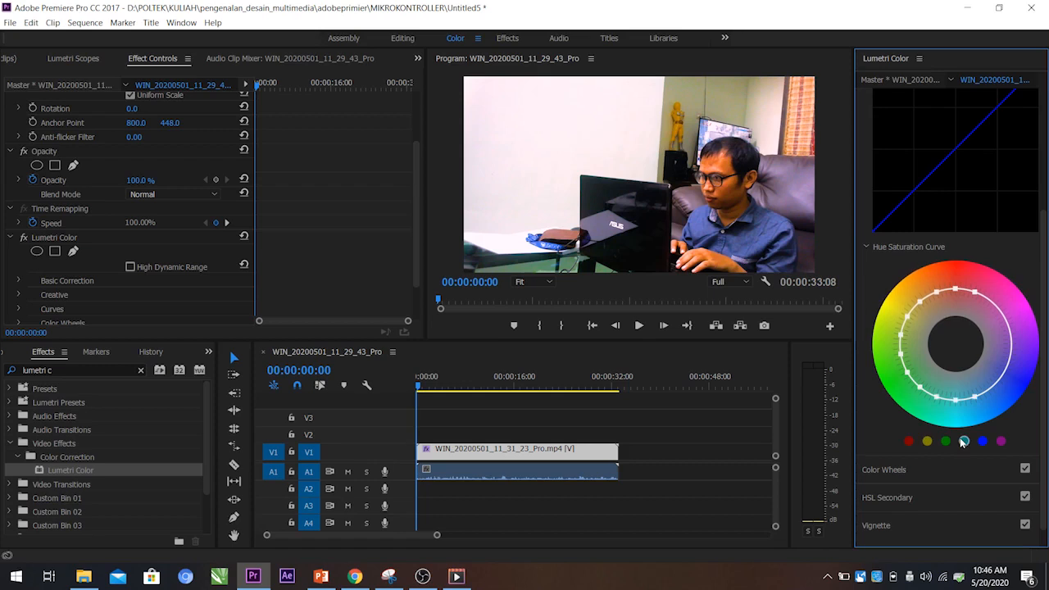
left_click(982, 440)
left_click(1000, 440)
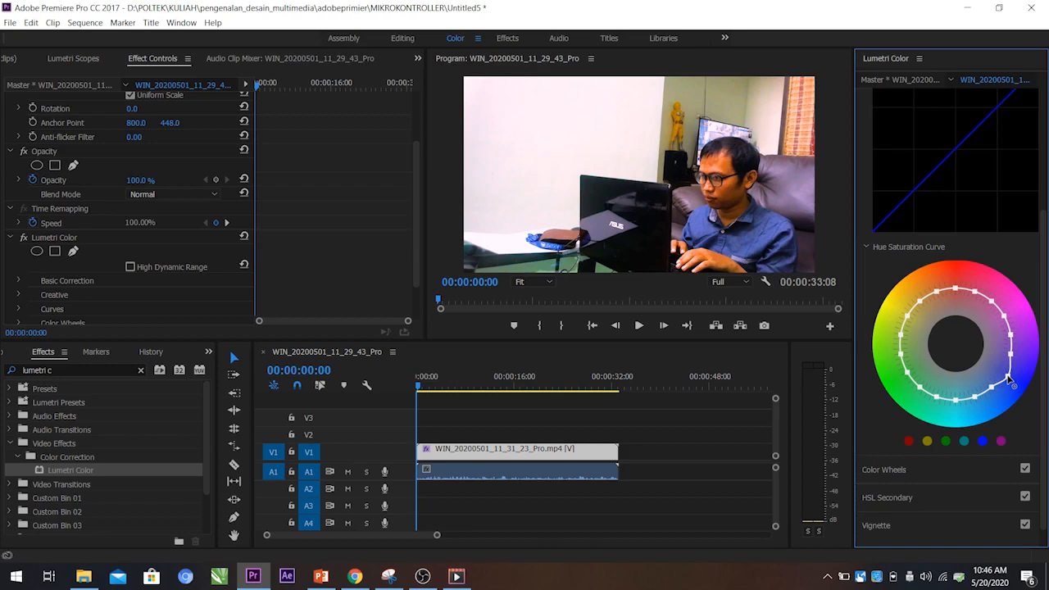
On the Hue Saturation Curve, try pulling the blue points inward, move the red point slightly inward, and push the blue points outward
left_click_drag(1008, 378, 1011, 383)
left_click_drag(1008, 382, 964, 375)
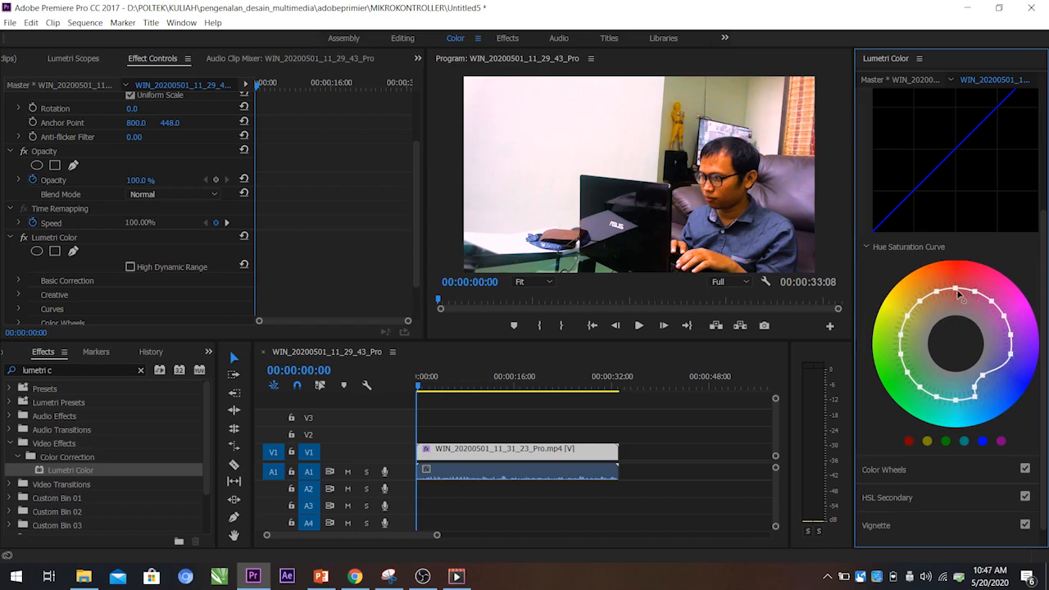
mouse_move(957, 290)
left_mouse_down()
mouse_move(957, 303)
mouse_move(951, 277)
mouse_move(954, 296)
left_mouse_up()
left_click_drag(974, 389, 1026, 367)
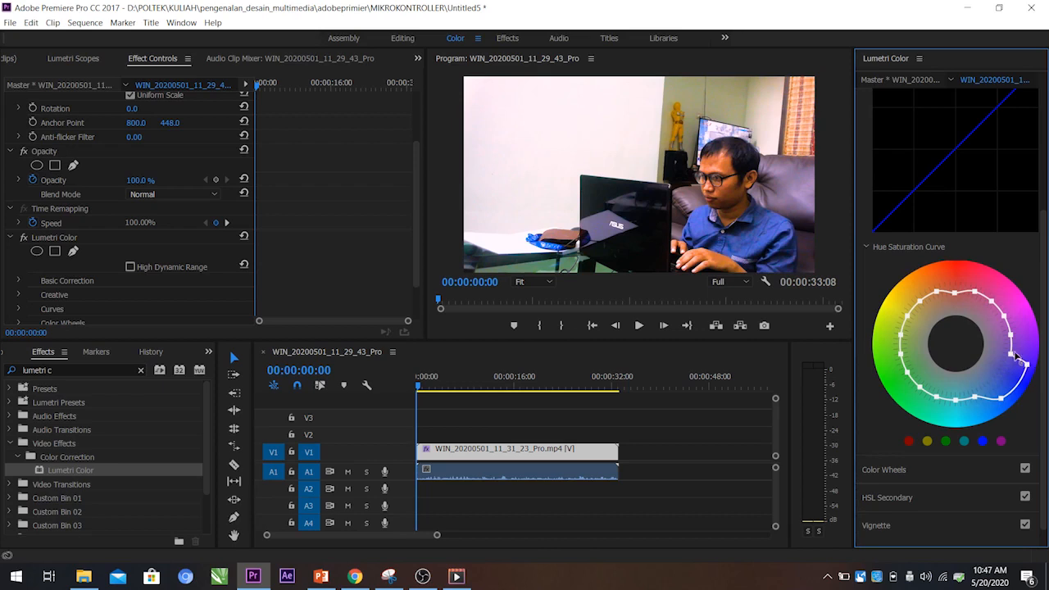
Try pushing a blue-cyan point outward and pulling the neighbouring blue, yellow and green points inward on the Hue Saturation Curve
left_click_drag(1026, 364, 973, 398)
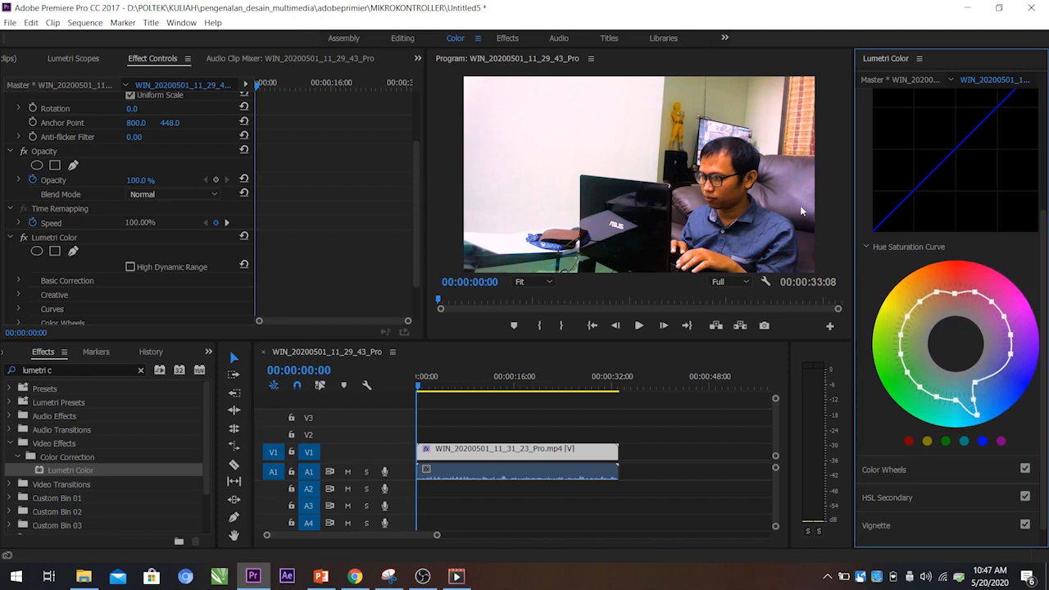
left_click_drag(926, 314, 924, 342)
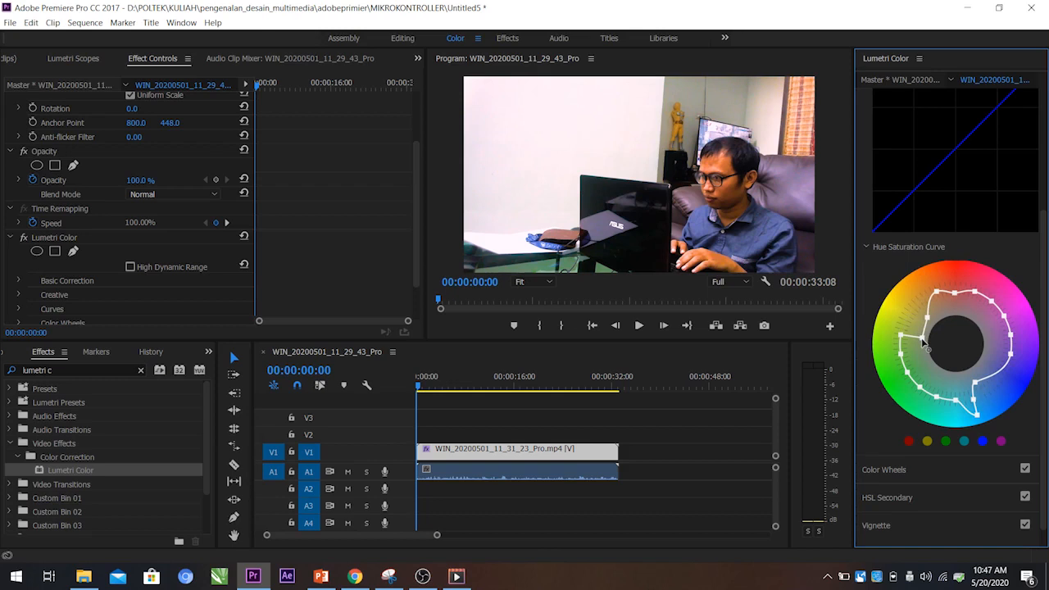
left_click_drag(901, 359, 916, 359)
Undo the point adjustments on the Hue Saturation Curve back to an even circle
key("ctrl+z")
key("ctrl+z")
key("ctrl+z")
key("ctrl+z")
key("ctrl+z")
key("ctrl+z")
key("ctrl+z")
key("ctrl+z")
key("ctrl+z")
key("ctrl+z")
key("ctrl+z")
key("ctrl+z")
key("ctrl+z")
key("ctrl+z")
key("ctrl+z")
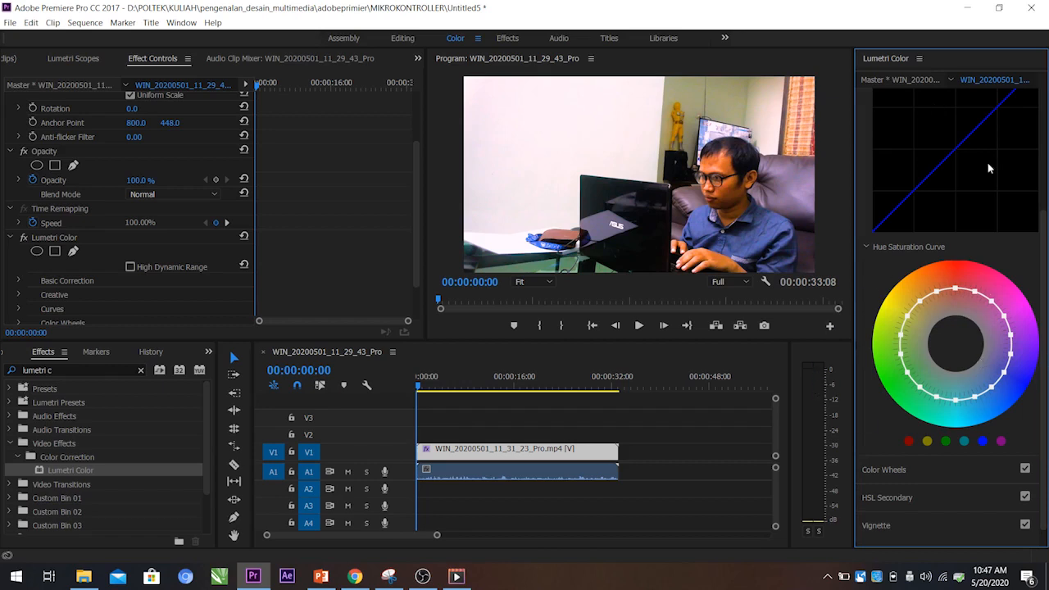
Push the blue range of the Hue Saturation Curve slightly outward to boost its saturation
scroll(1047, 479, "down", 1)
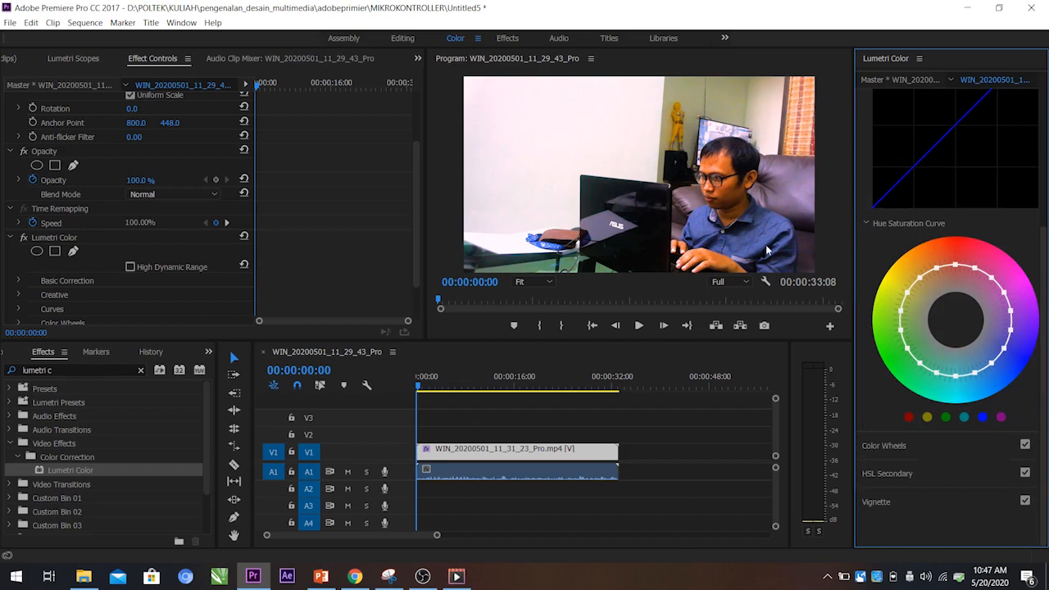
mouse_move(1012, 351)
left_mouse_down()
mouse_move(1019, 360)
mouse_move(1015, 339)
mouse_move(1007, 370)
left_mouse_up()
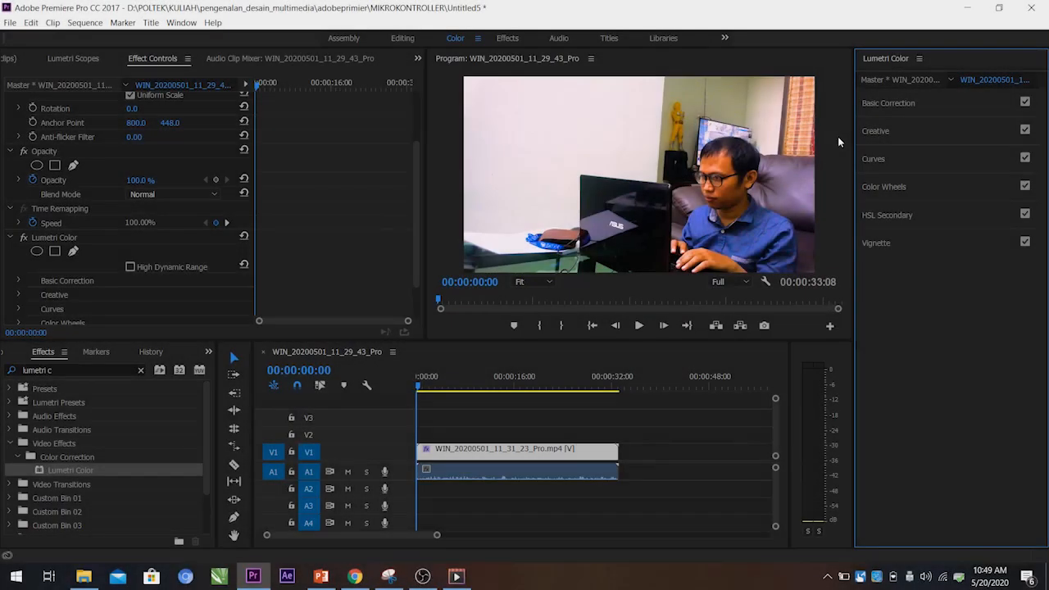
With the Color Wheels, tint the shadows slightly toward violet-blue and the highlights toward yellow
left_click(876, 195)
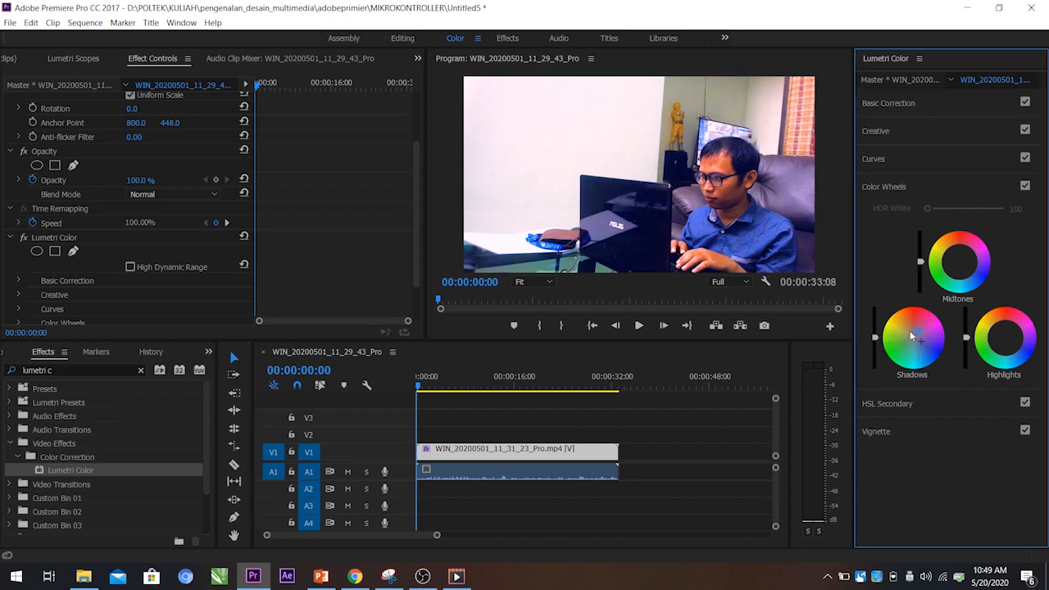
left_click_drag(1005, 338, 992, 331)
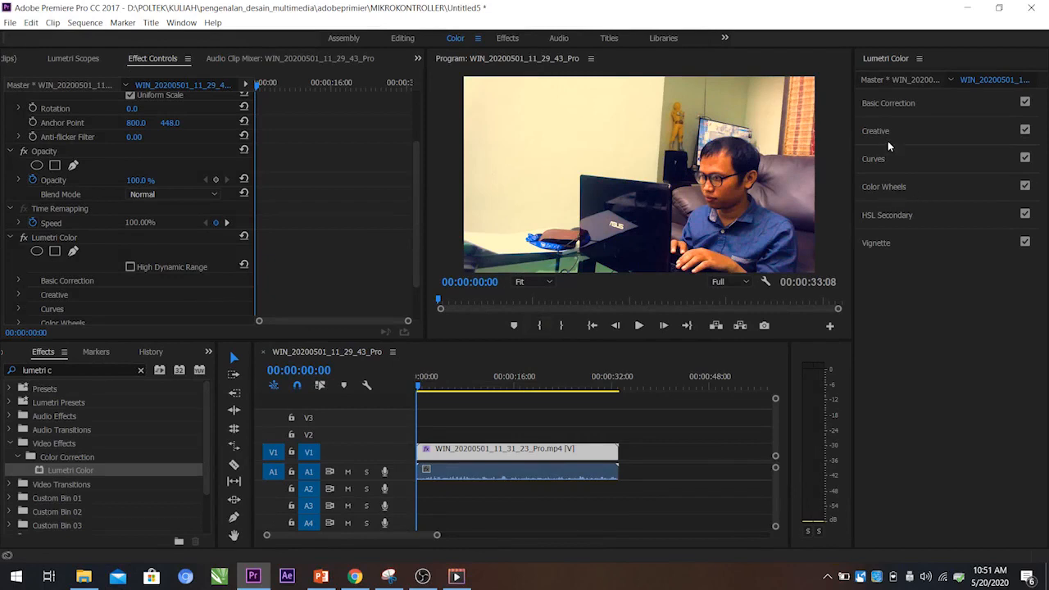
Examine the HSL Secondary section's Key, Refine and Correction settings, collapsing the Key group
left_click(887, 216)
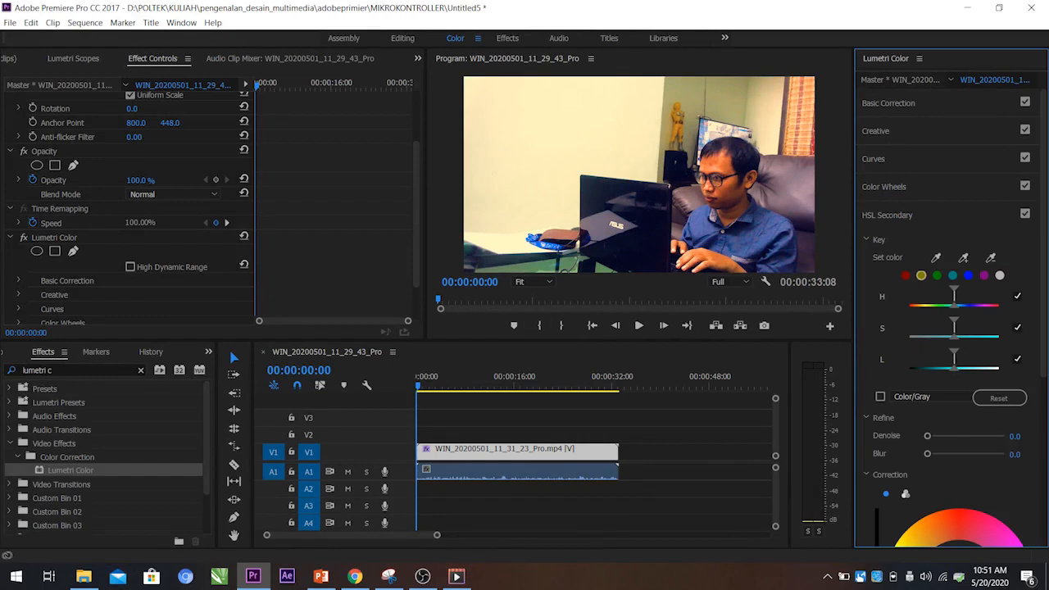
scroll(892, 423, "down", 3)
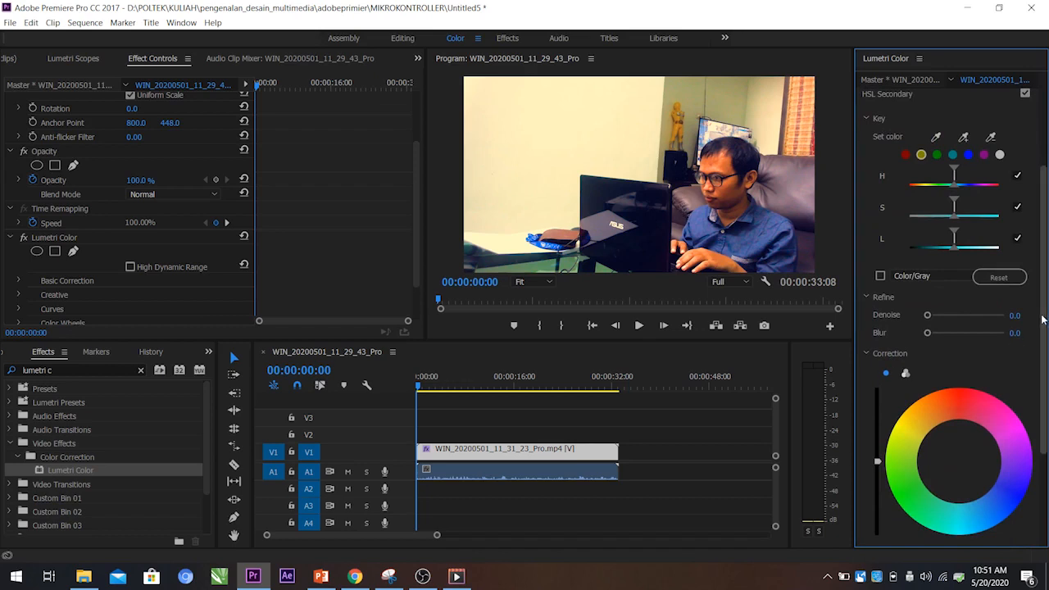
scroll(1042, 319, "up", 3)
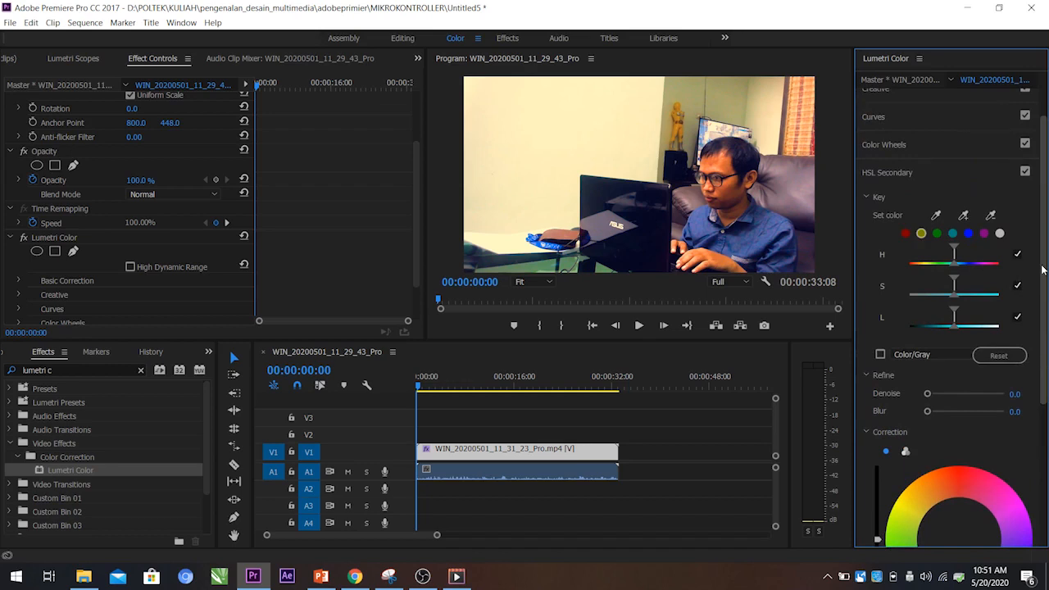
left_click(867, 197)
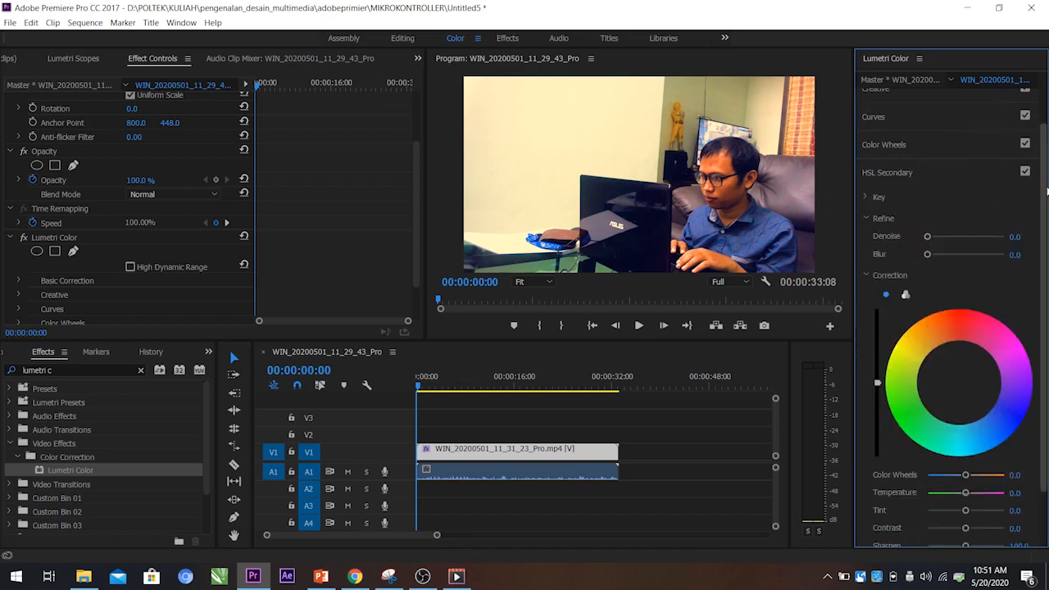
scroll(1046, 129, "up", 2)
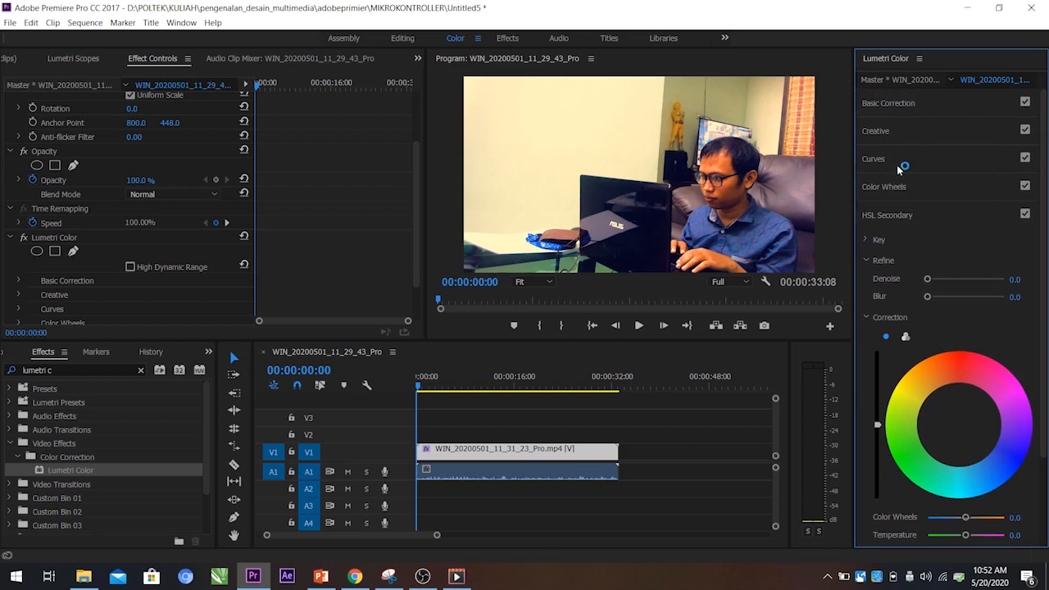
Switch the Lumetri Color effect off and back on to compare the clip before and after grading
left_click(24, 238)
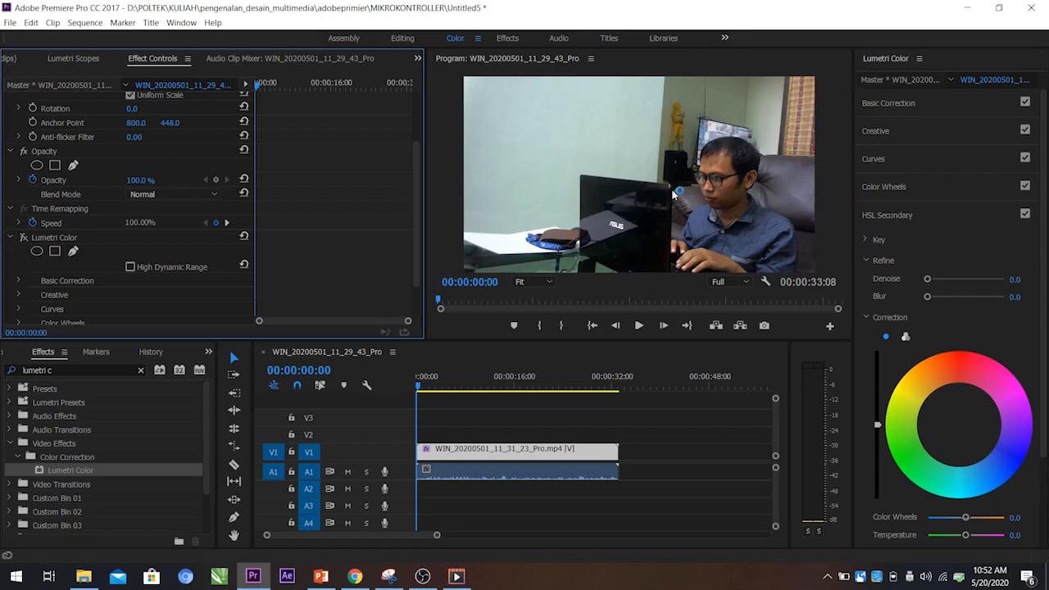
left_click(23, 238)
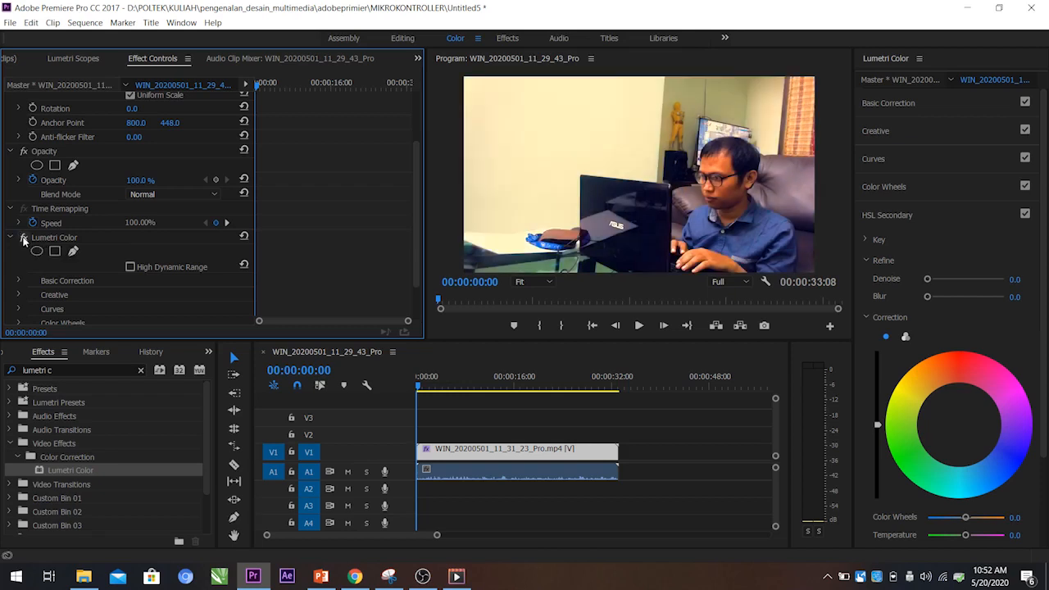